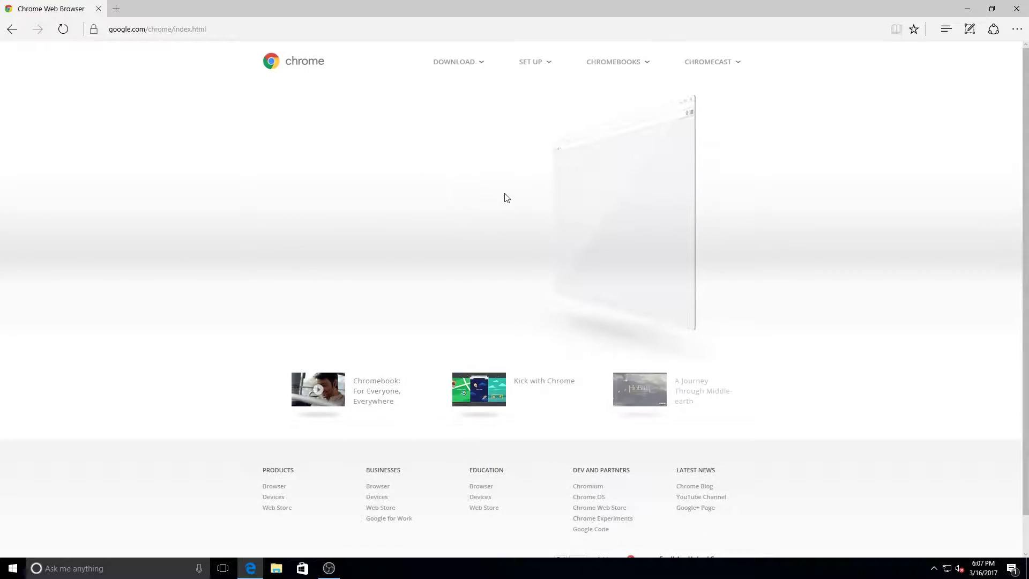
Accept Chrome's terms, save ChromeSetup.exe from Edge and run the installer.
left_click(349, 268)
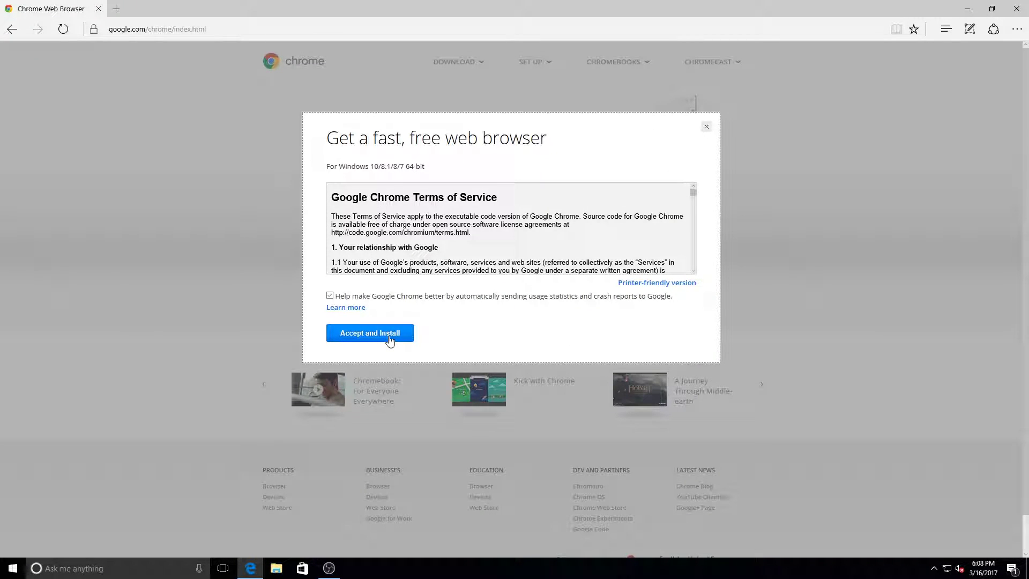
left_click(397, 330)
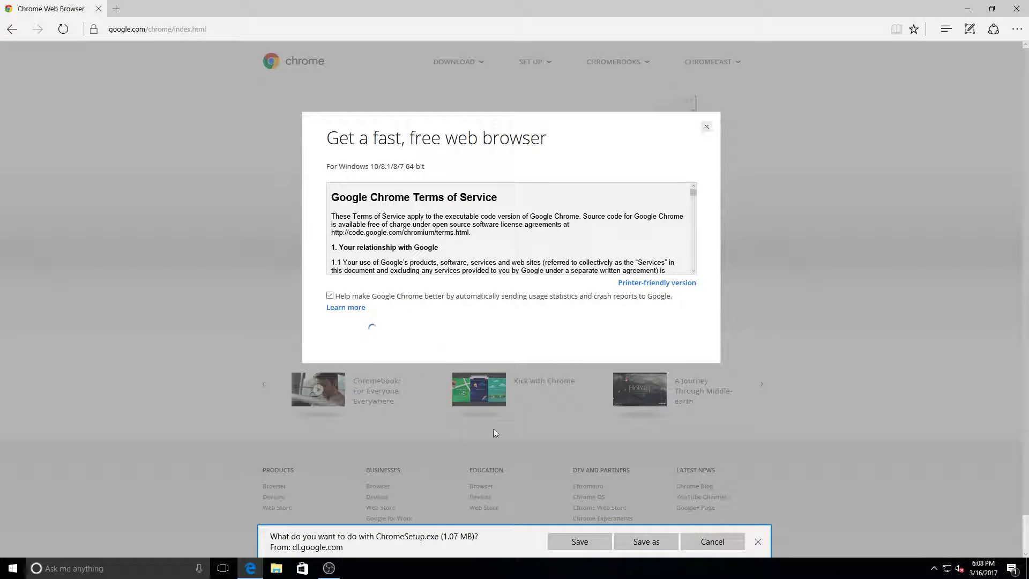
left_click(582, 534)
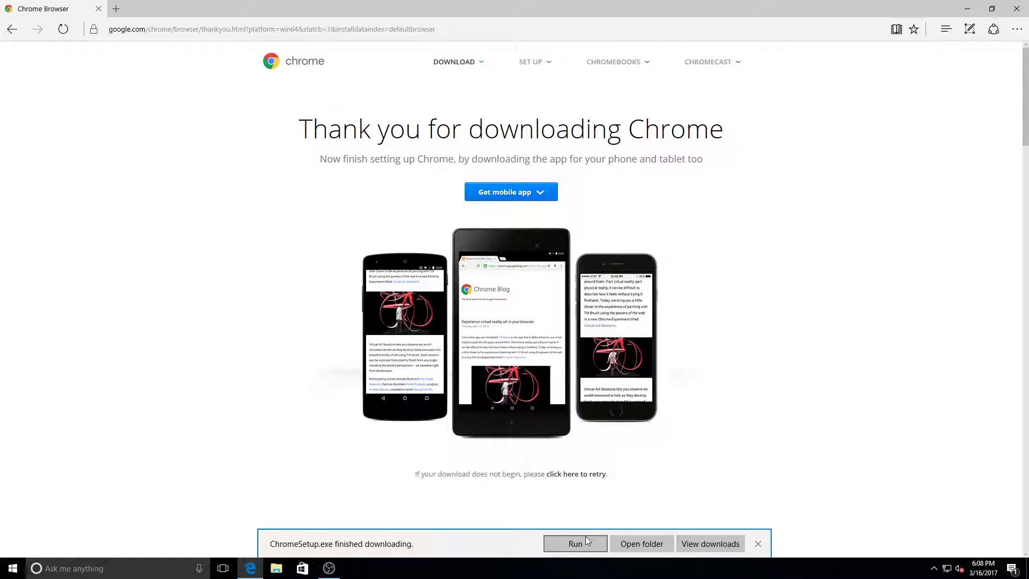
left_click(589, 537)
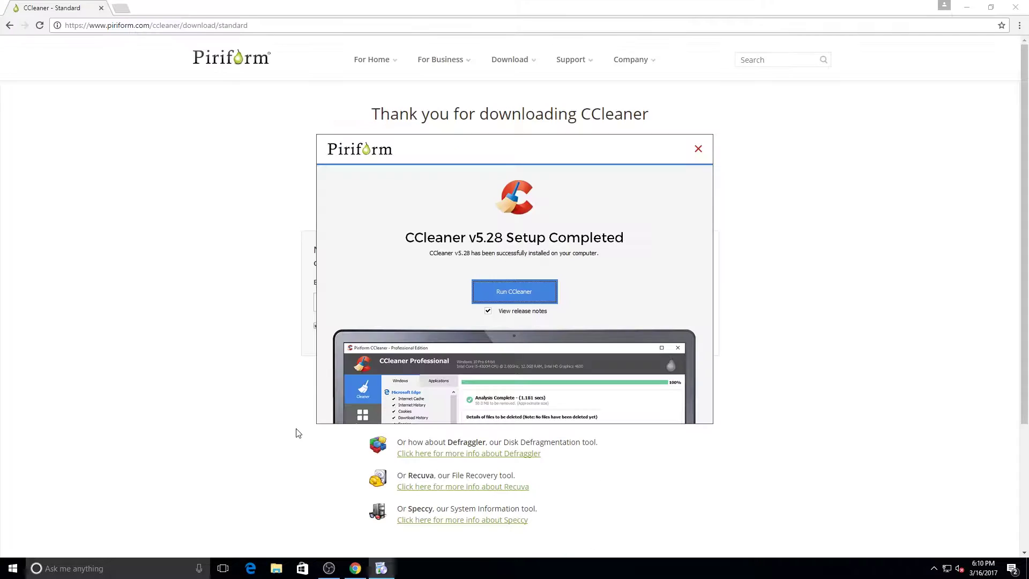
Run CCleaner from setup and start a Registry scan for issues.
left_click(506, 297)
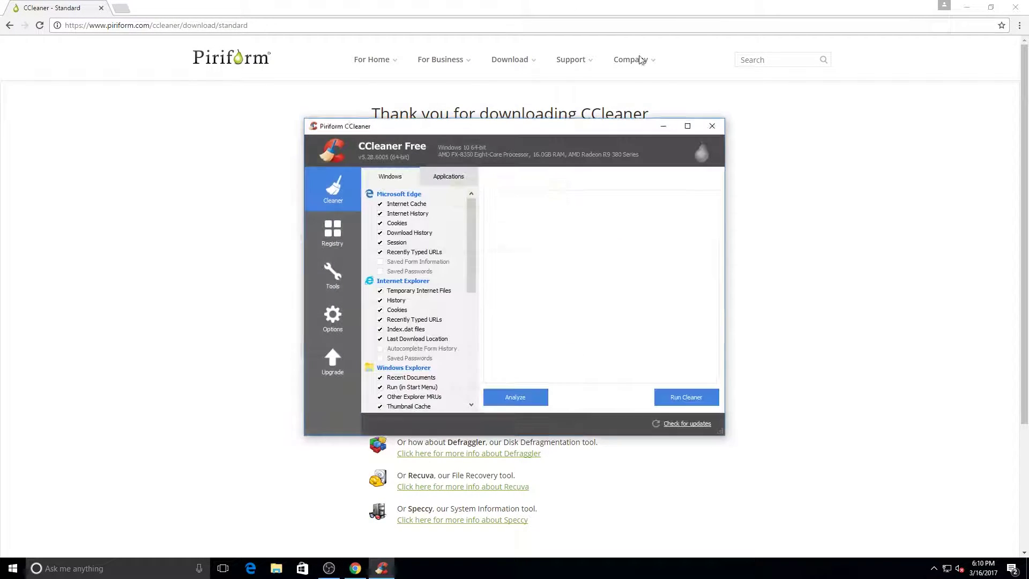
left_click(324, 247)
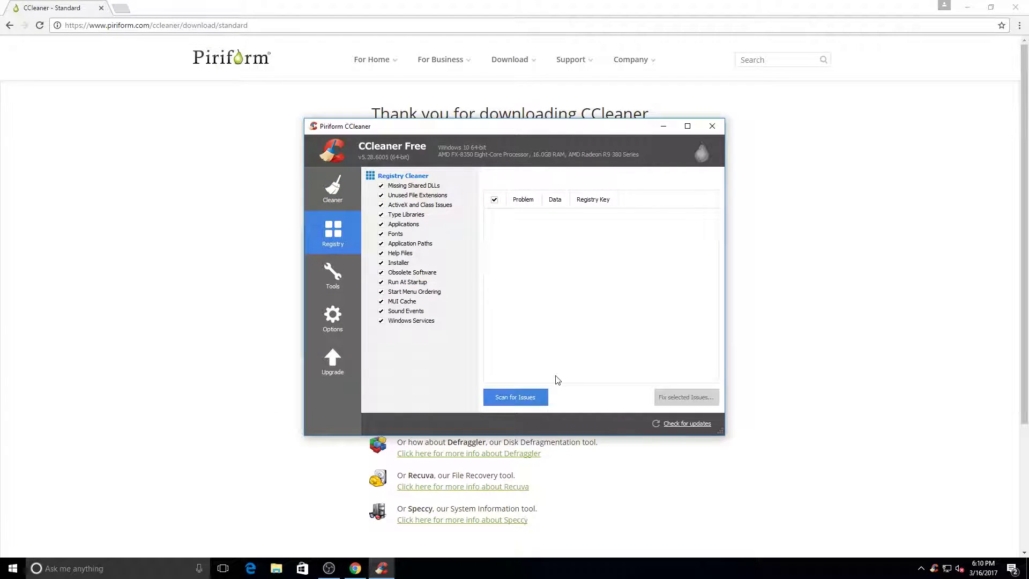
left_click(535, 396)
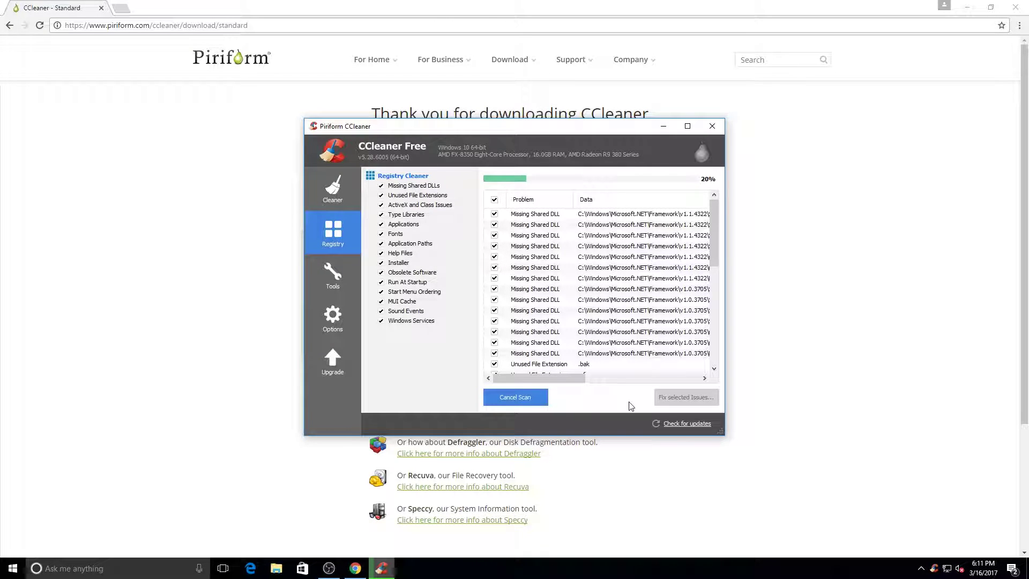
Back up the registry into a new Documents\ccleaner folder, then fix all selected issues.
left_click(686, 397)
left_click(478, 307)
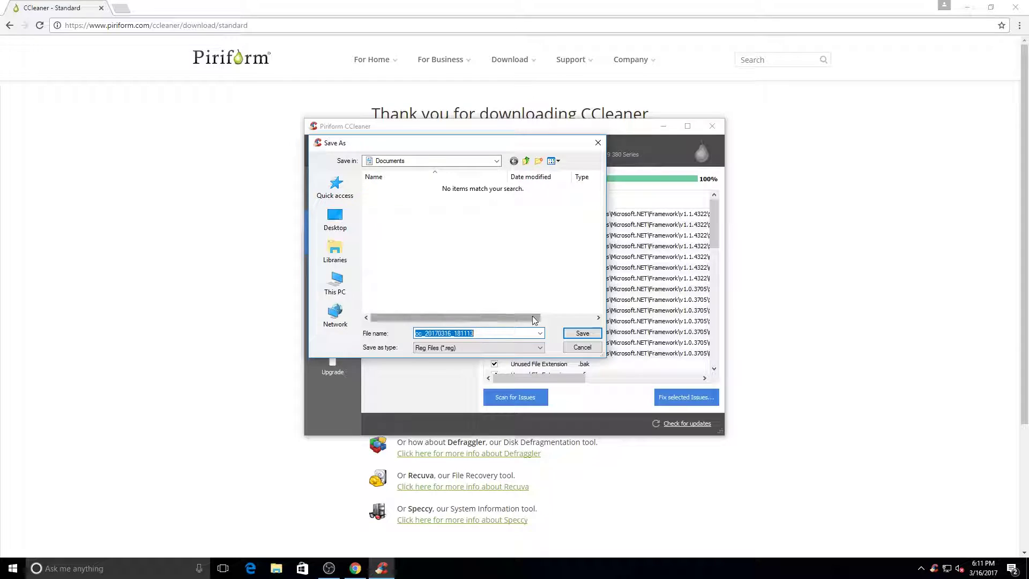
left_click(537, 161)
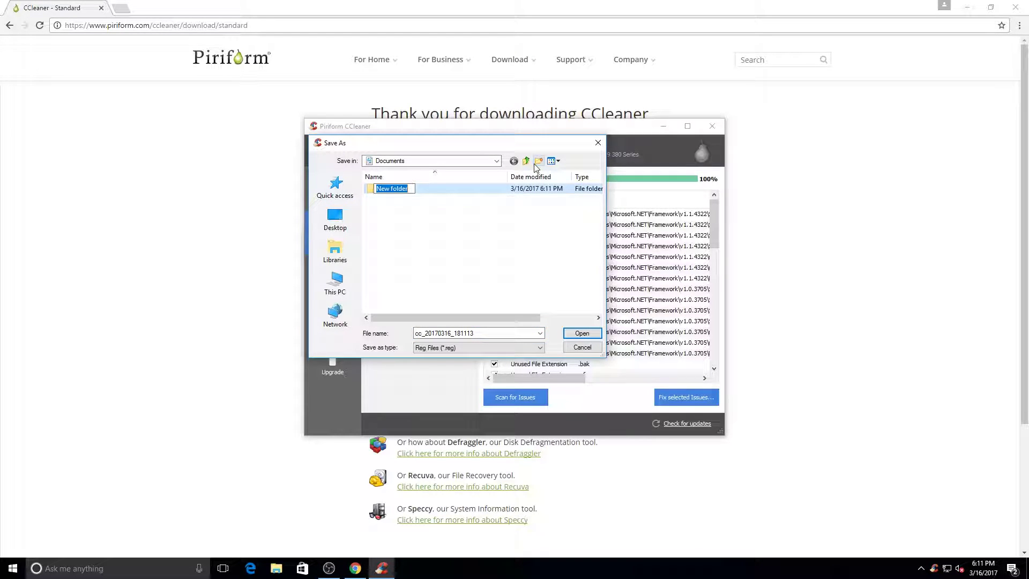
type("ccle")
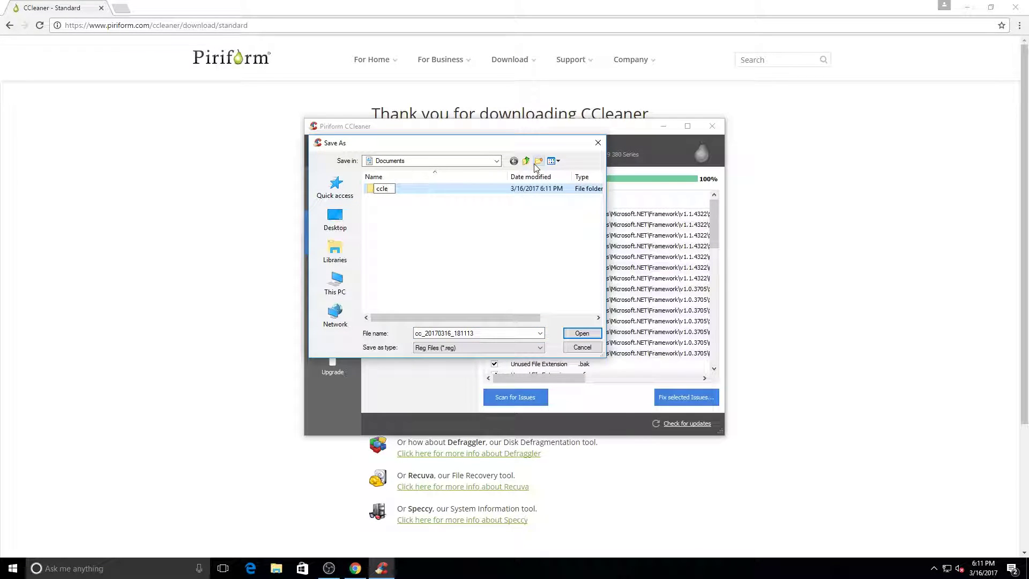
type("aner")
key("Return")
key("Return")
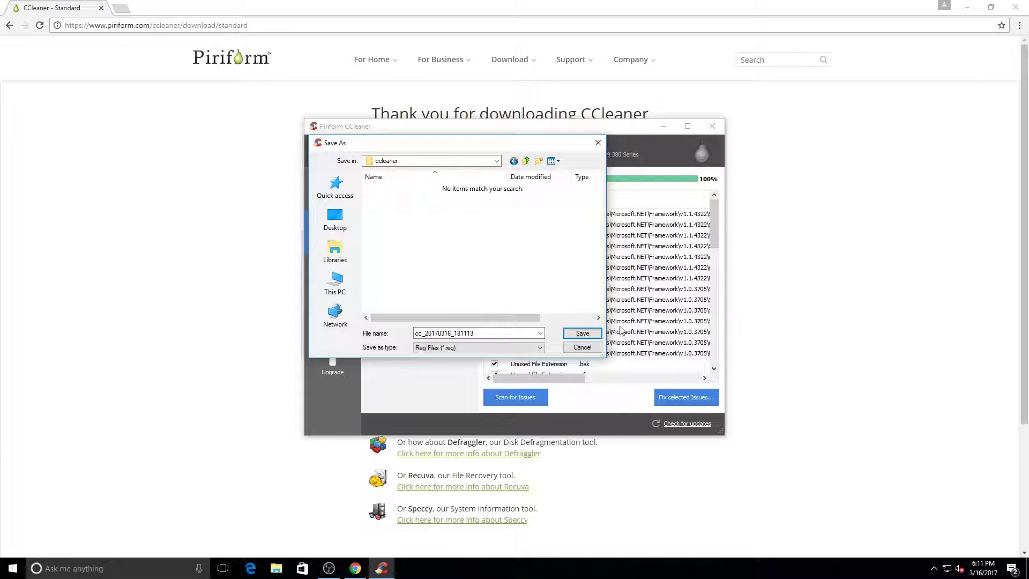
key("Return")
left_click(528, 333)
left_click(607, 333)
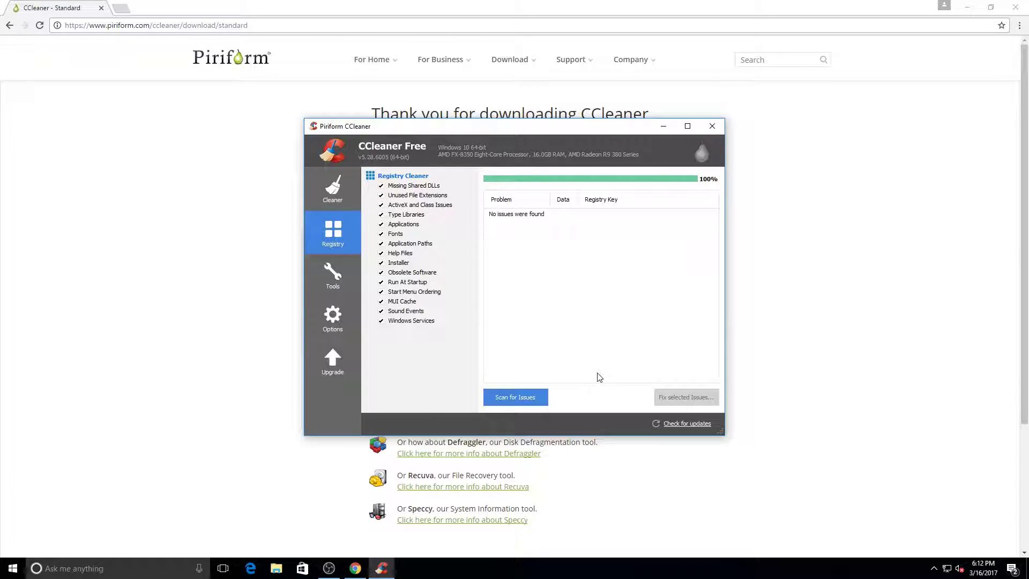
Browse CCleaner's Uninstall list and Startup programs, selecting the CCleaner Monitoring entry.
left_click(332, 273)
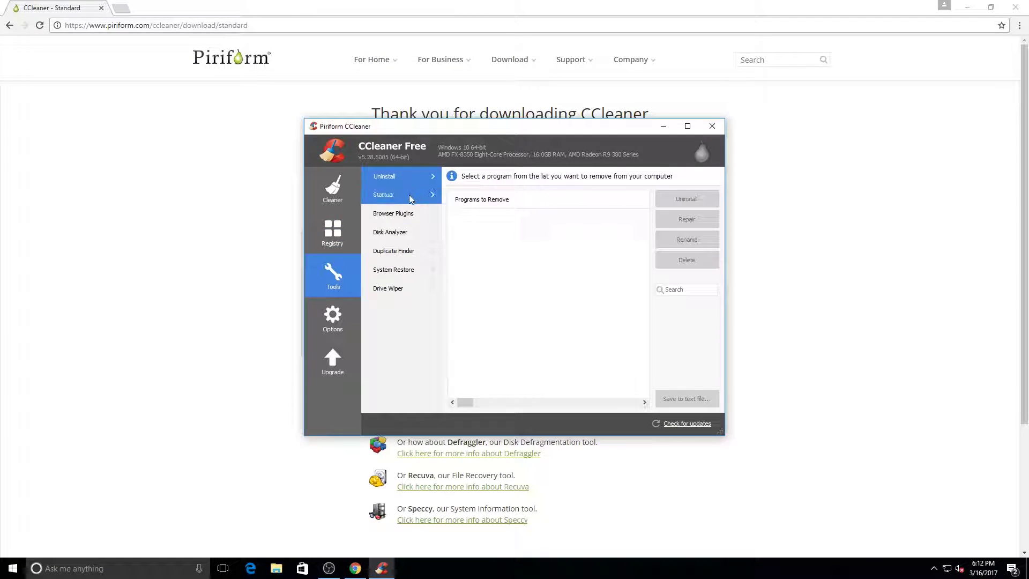
scroll(523, 250, "down", 10)
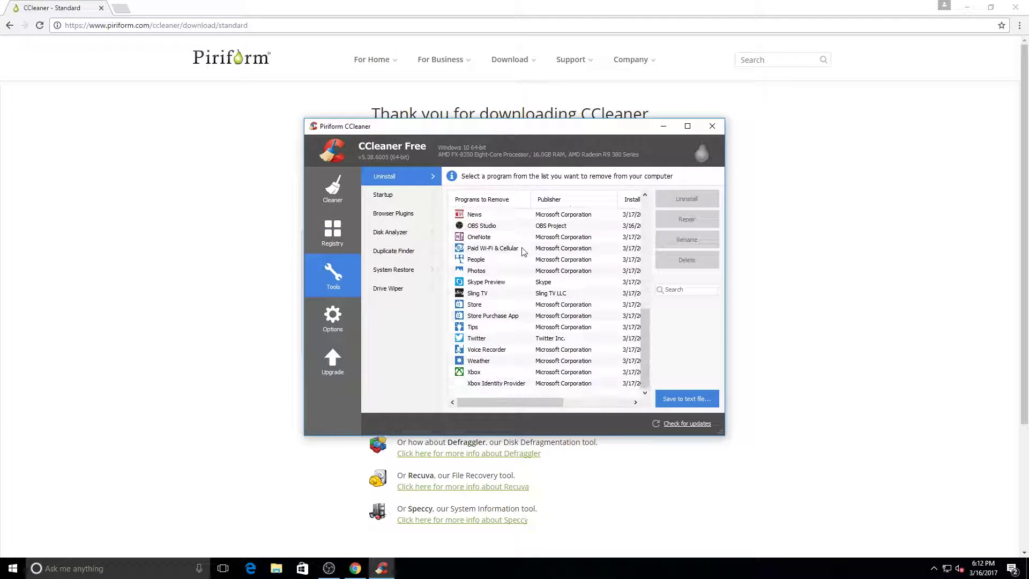
scroll(522, 251, "up", 10)
left_click(383, 195)
left_click(646, 235)
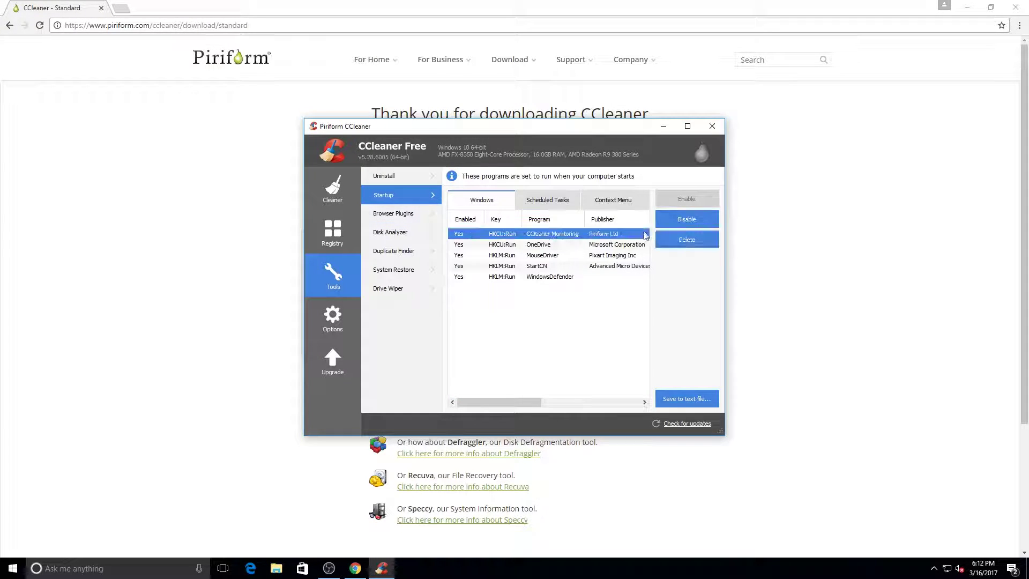
View Scheduled Tasks and Context Menu entries, then Disk Analyzer, Duplicate Finder and Drive Wiper.
left_click(550, 200)
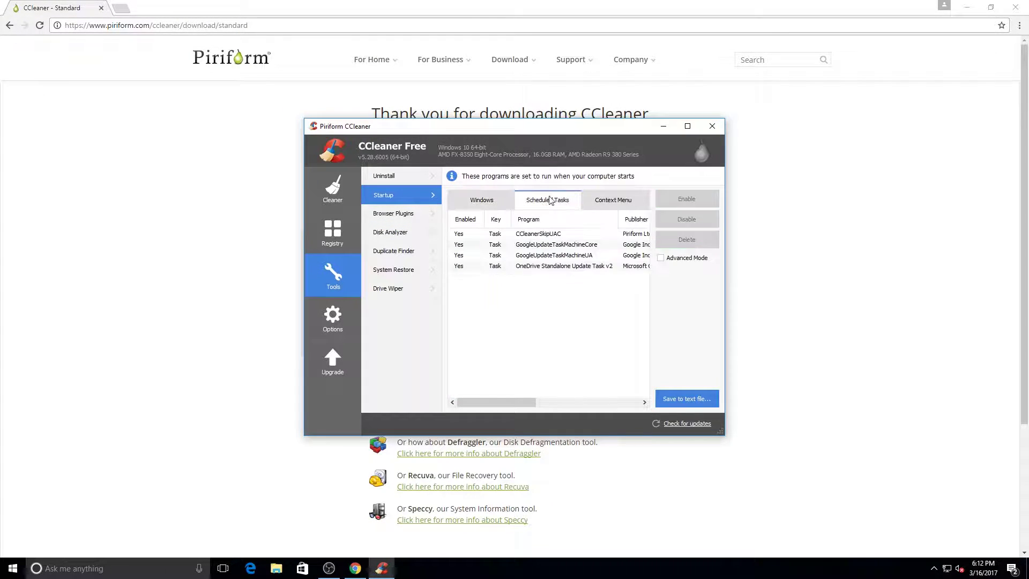
left_click(613, 200)
left_click(391, 232)
left_click(393, 251)
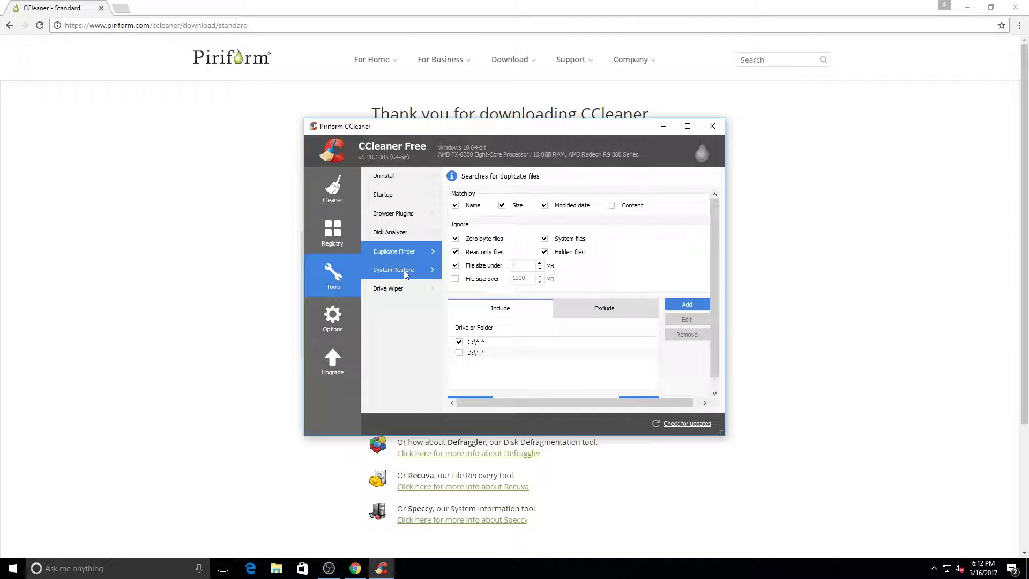
left_click(391, 289)
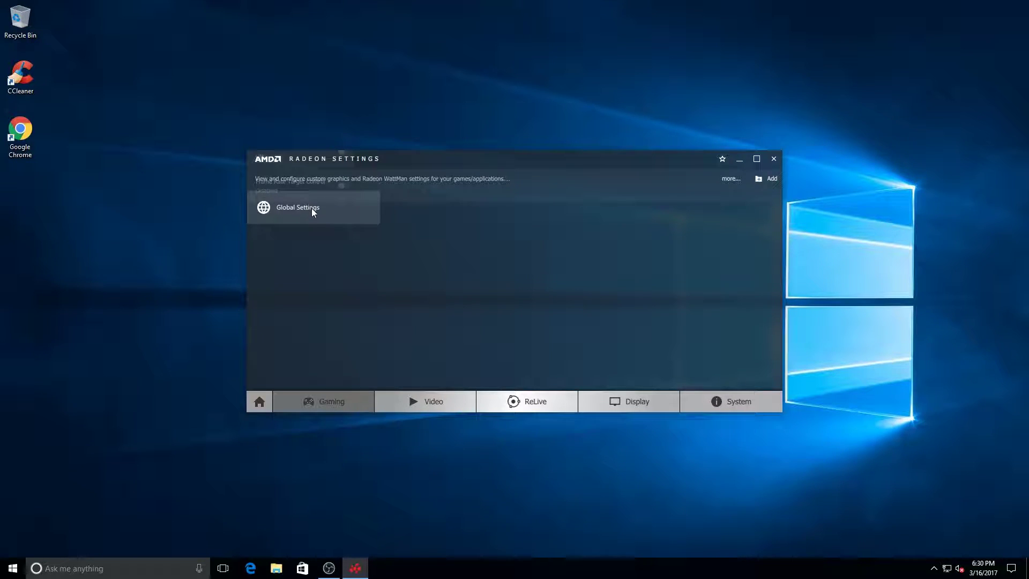
Open Global WattMan, expand and collapse its description, then hide and restore the graph legend.
left_click(311, 209)
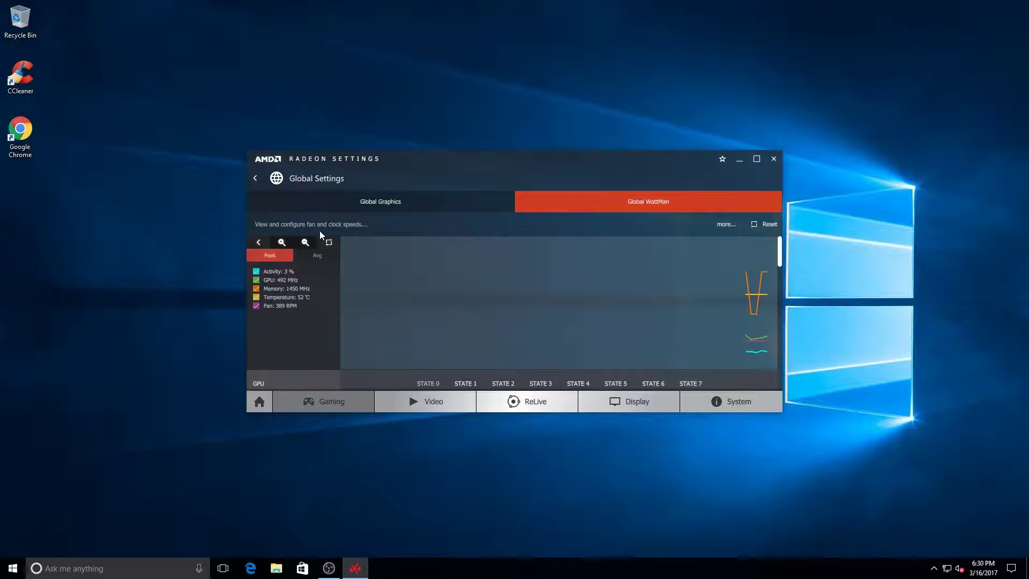
left_click(723, 225)
left_click(724, 301)
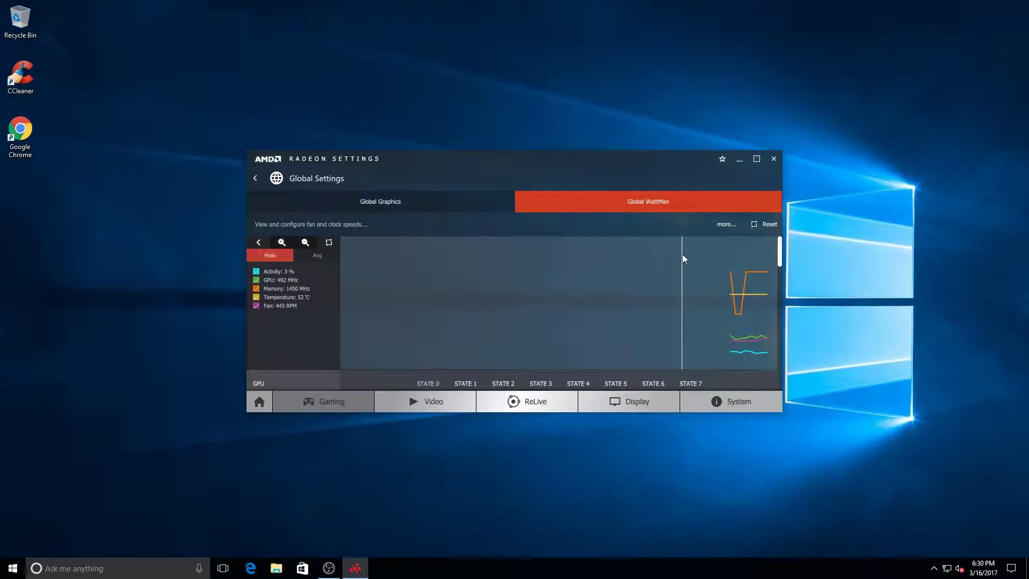
mouse_move(739, 329)
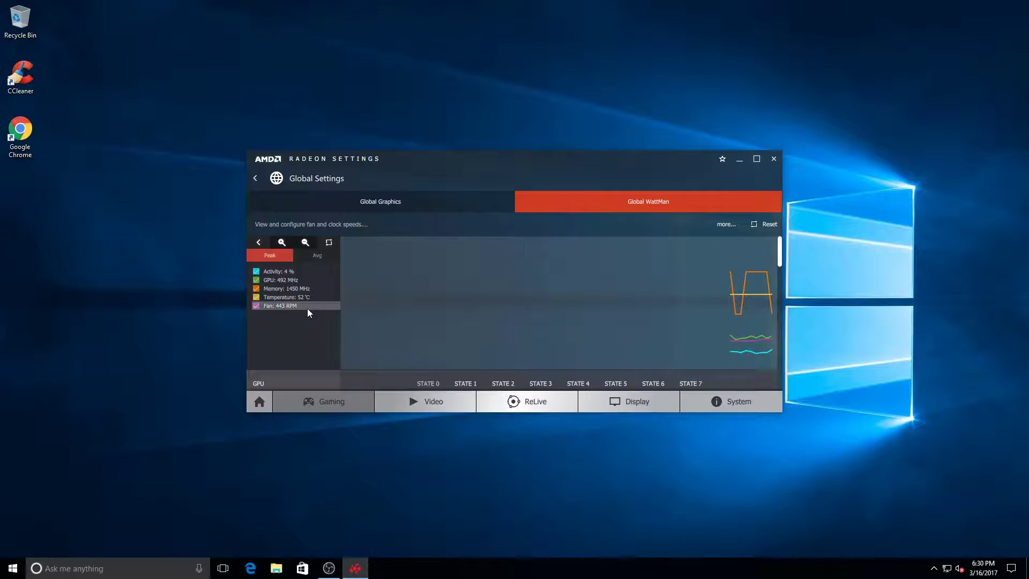
left_click(258, 242)
left_click(259, 242)
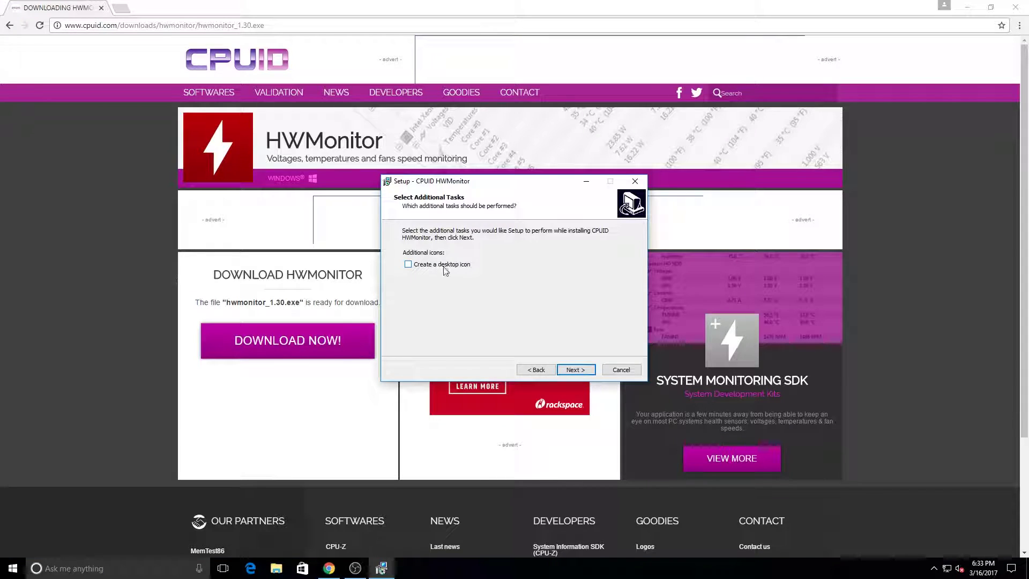
Complete the HWMonitor setup with Next, Install and Finish.
left_click(575, 369)
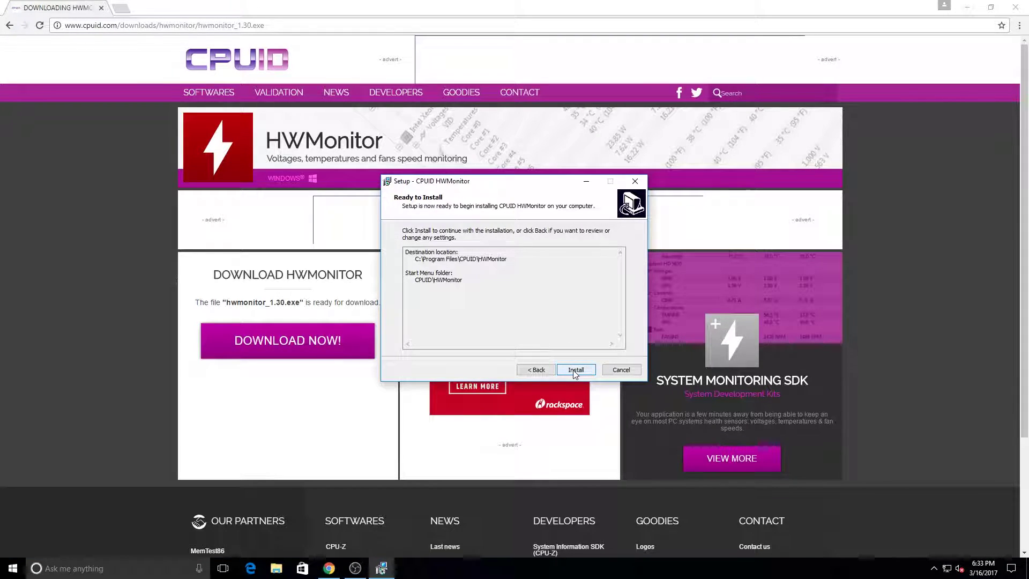
left_click(575, 370)
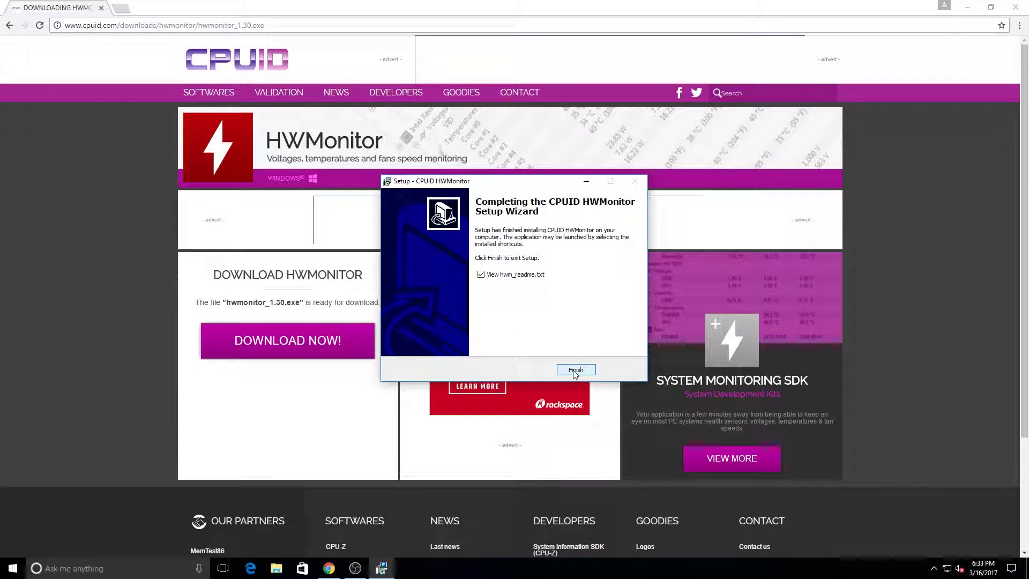
left_click(575, 370)
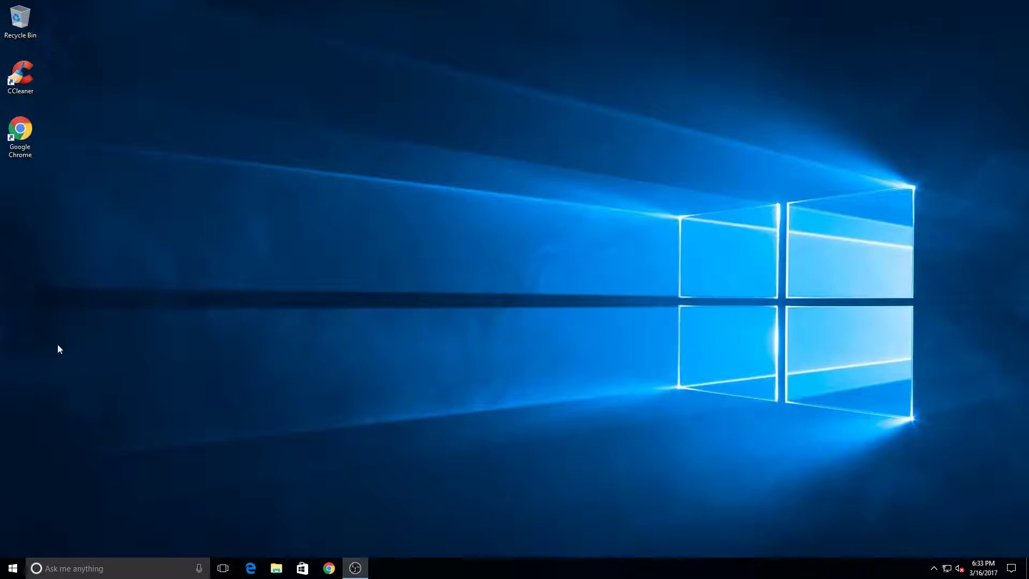
Launch HWMonitor to review its sensor readings, then start downloading VLC 2.2.4 in Chrome.
left_click(12, 568)
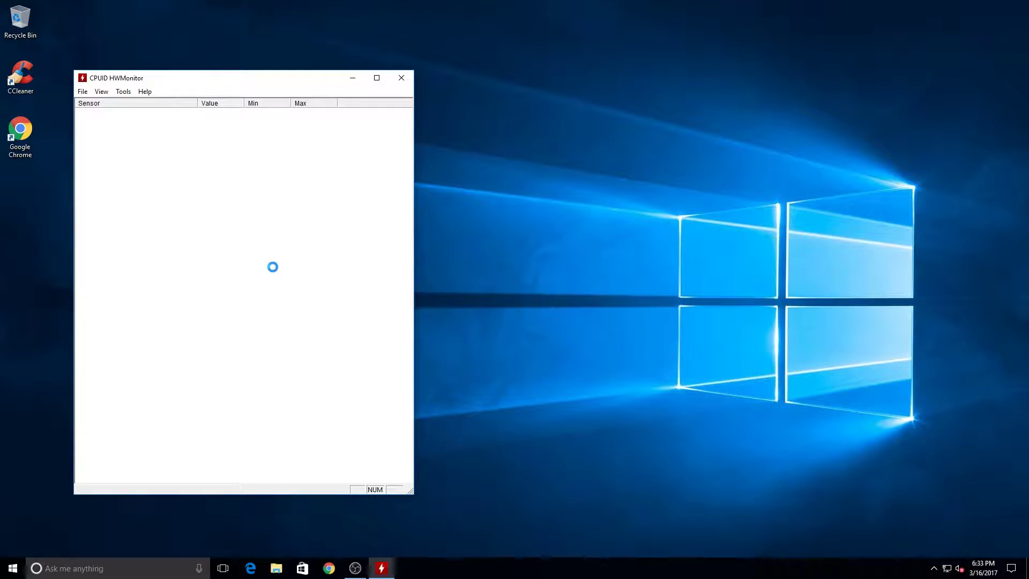
scroll(268, 265, "down", 3)
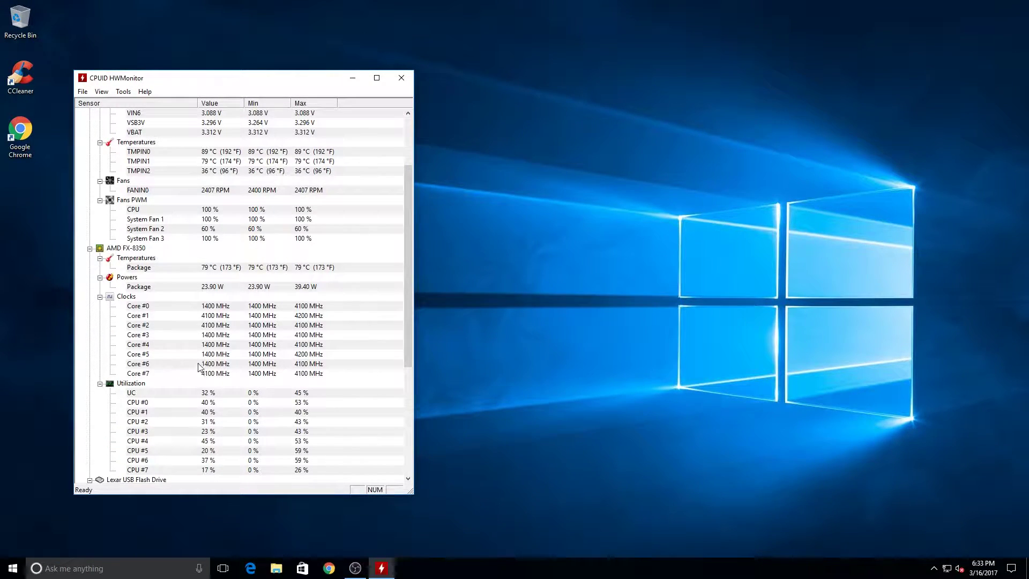
scroll(199, 329, "up", 3)
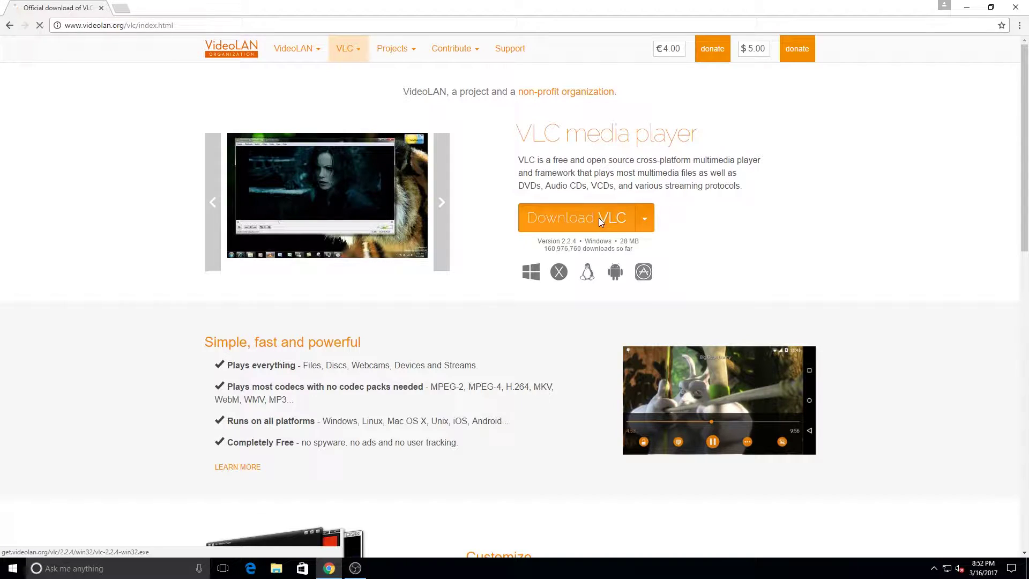
left_click(599, 217)
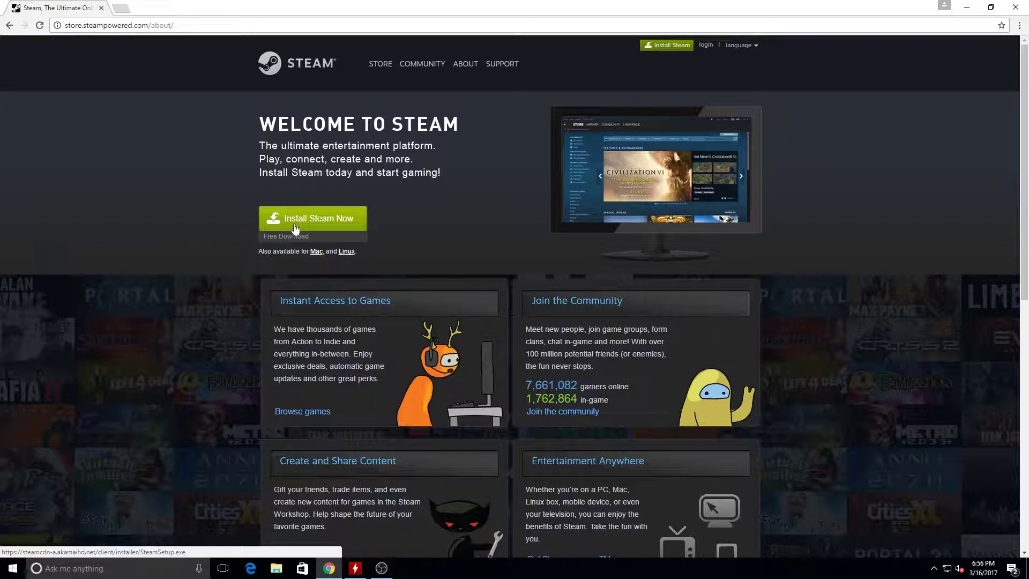
Download SteamSetup.exe with Install Steam Now on store.steampowered.com/about.
left_click(296, 227)
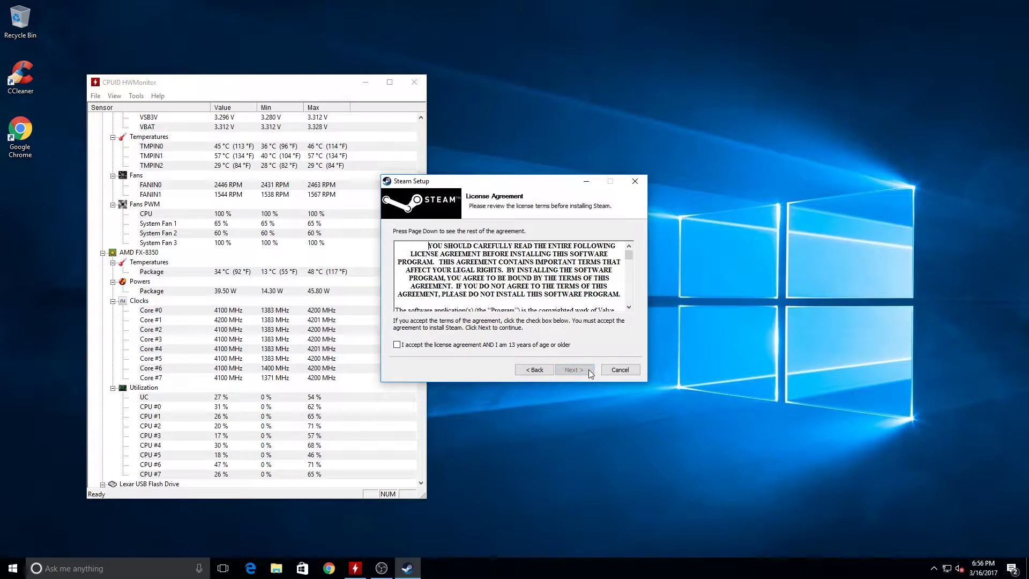
Accept Steam's licence, keep the default language and install to C:\Program Files (x86)\Steam.
left_click(525, 348)
left_click(574, 369)
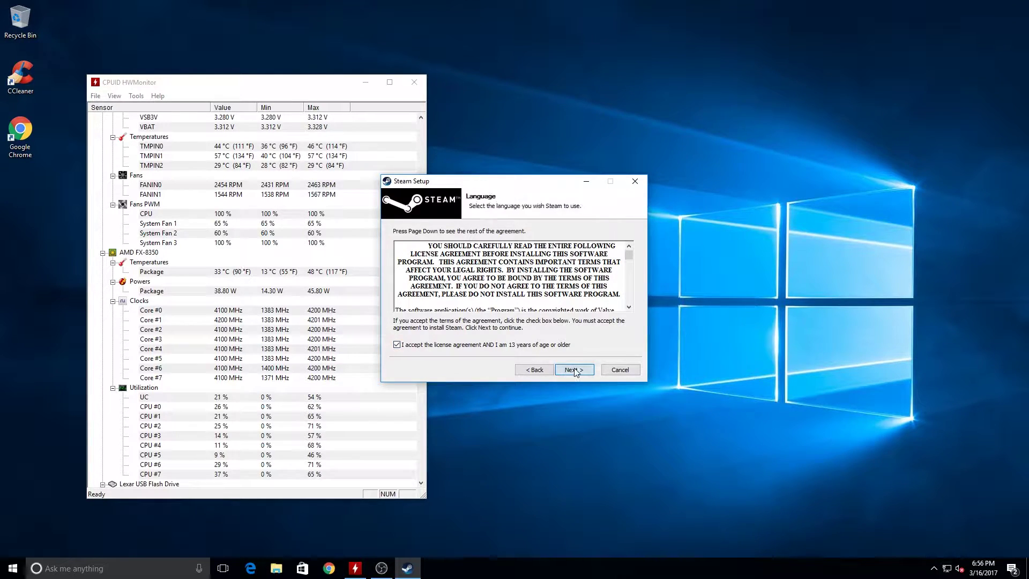
left_click(574, 369)
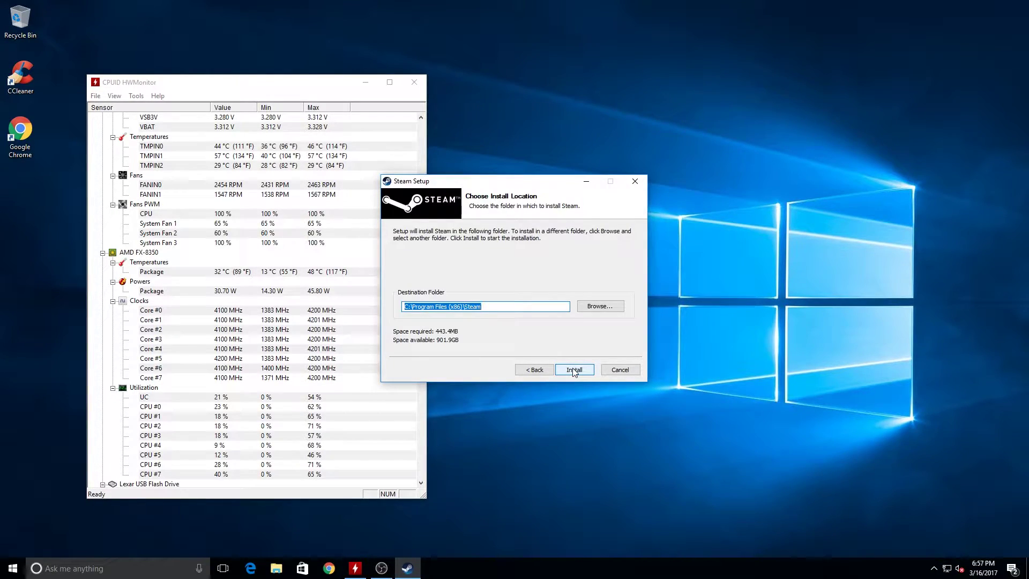
left_click(573, 370)
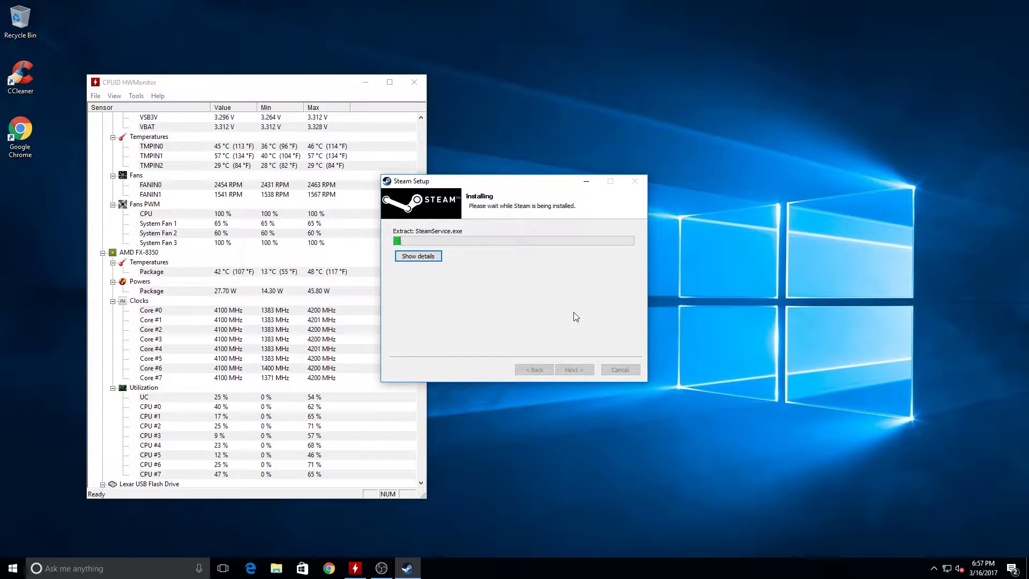